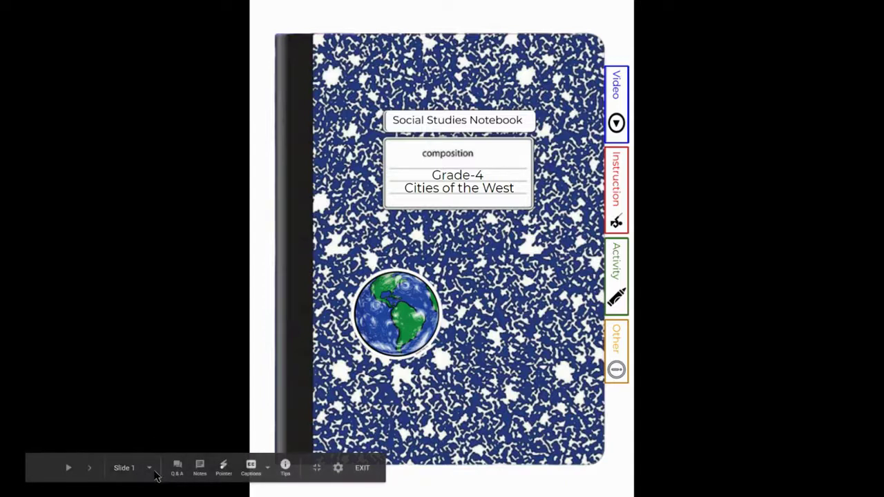
# Step: Open the slide-number list from the notebook cover, then dismiss it
pyautogui.click(150, 469)
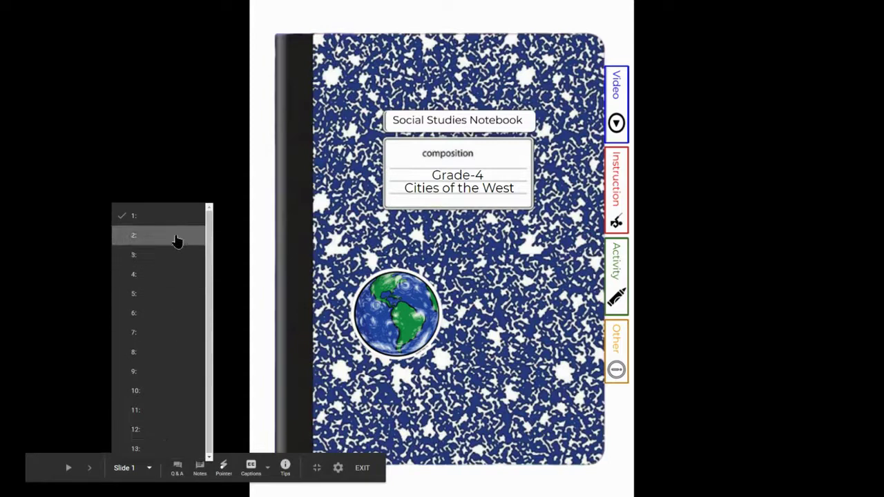
pyautogui.click(89, 469)
# Step: Advance to slide 2 with the learning goal, then open the slide-number list
pyautogui.click(397, 307)
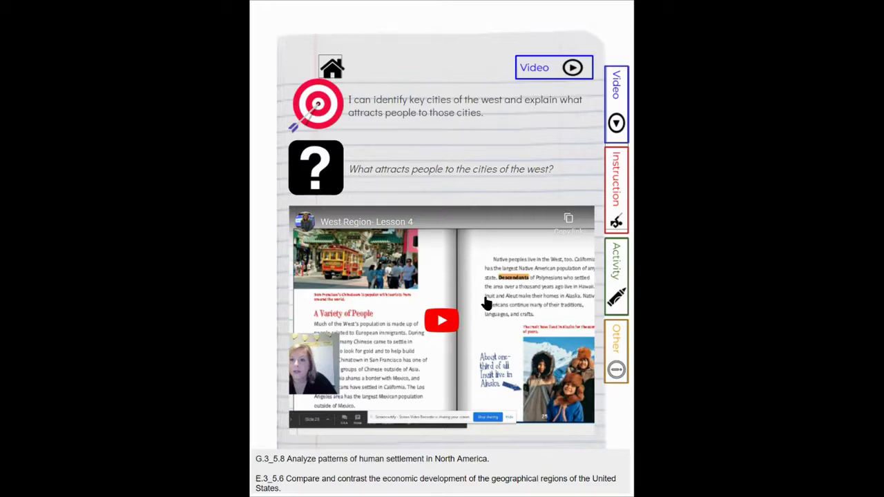
pyautogui.click(151, 470)
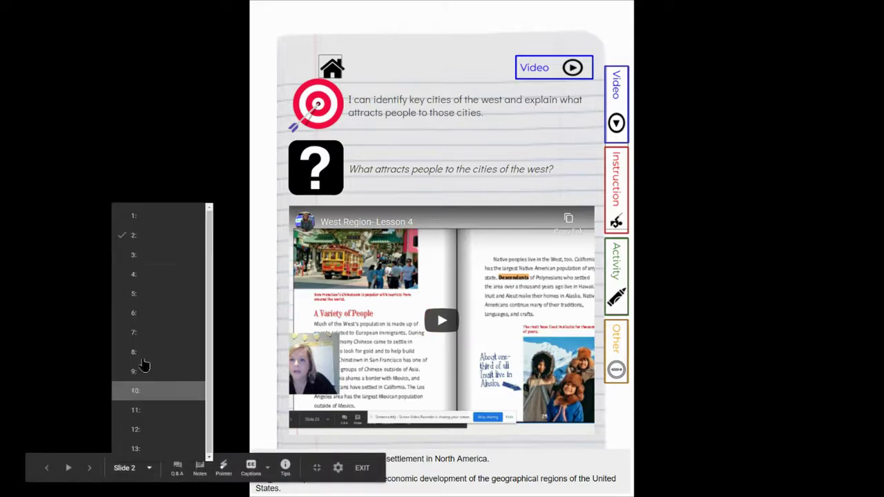
# Step: Jump to slide 3, the instruction page with the TV commercial promoting the West
pyautogui.click(177, 256)
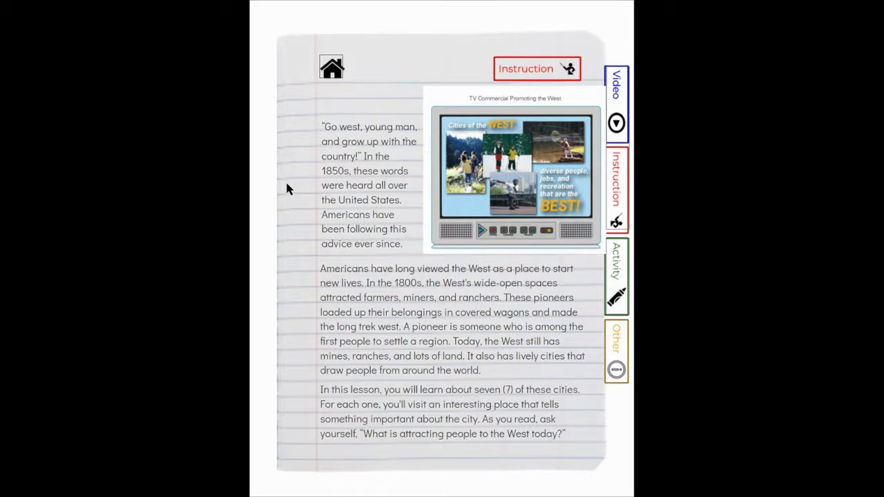
# Step: Advance to slide 4, Denver, Colorado, and open the slide-number list
pyautogui.moveTo(120, 478)
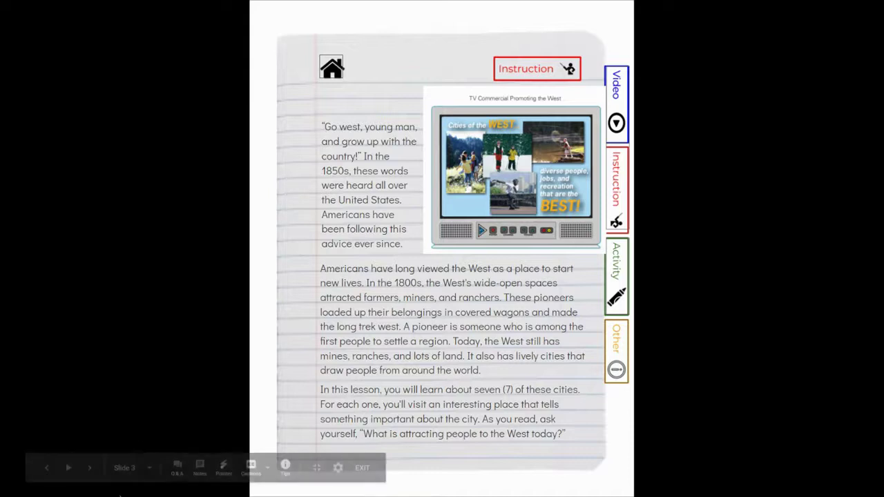
pyautogui.click(90, 468)
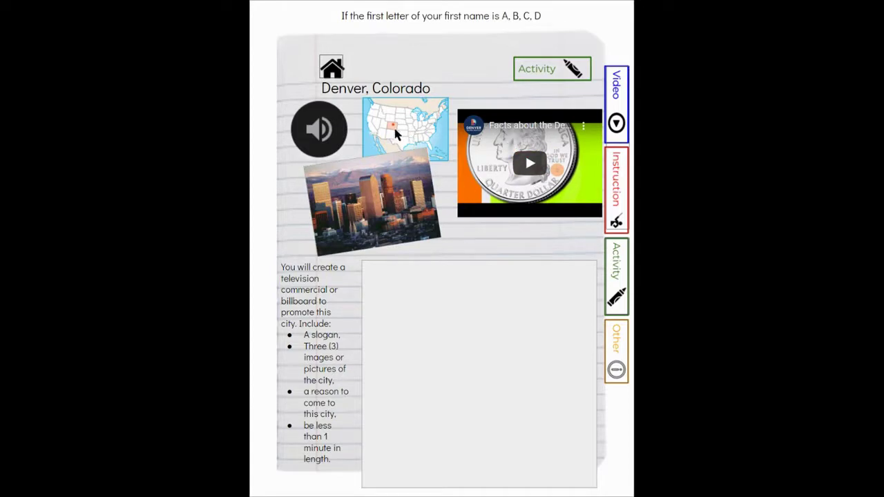
pyautogui.moveTo(317, 133)
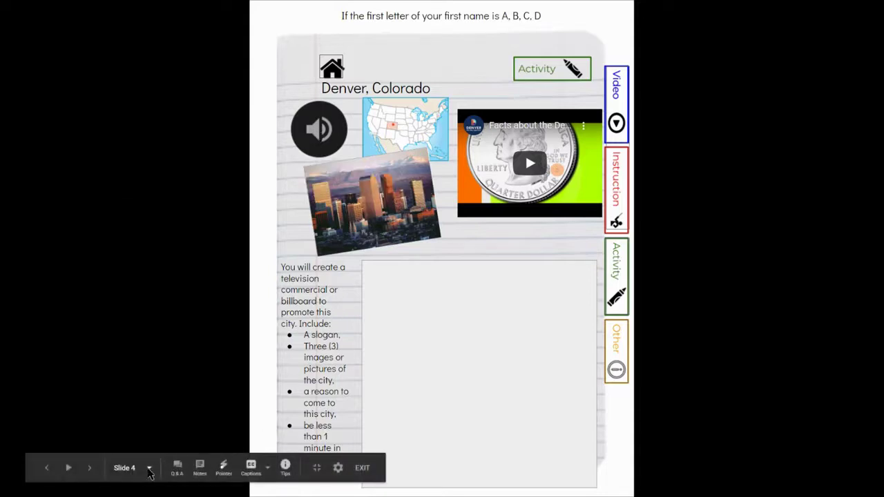
pyautogui.click(149, 469)
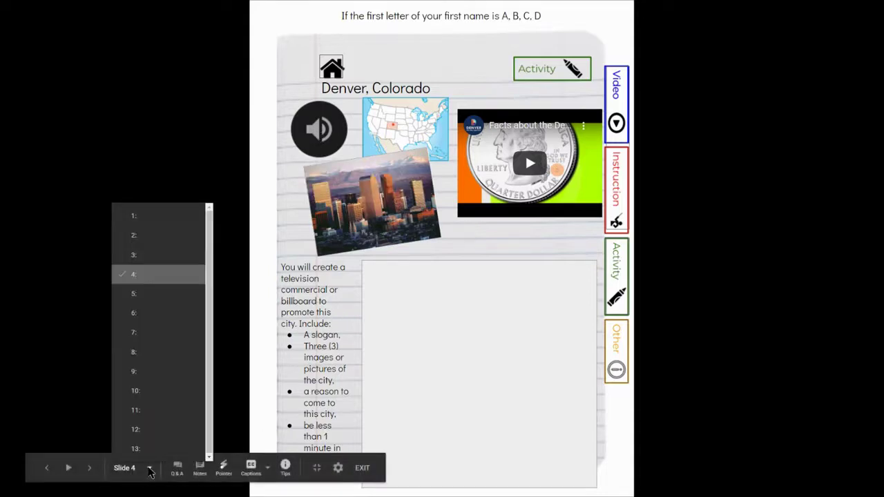
# Step: Jump to slide 5, Salt Lake City, then reopen the slide-number list
pyautogui.click(156, 294)
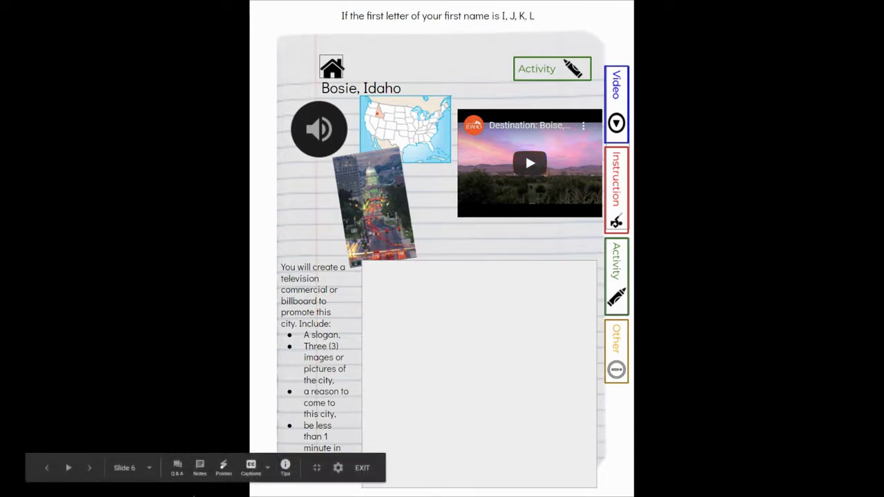
pyautogui.click(150, 469)
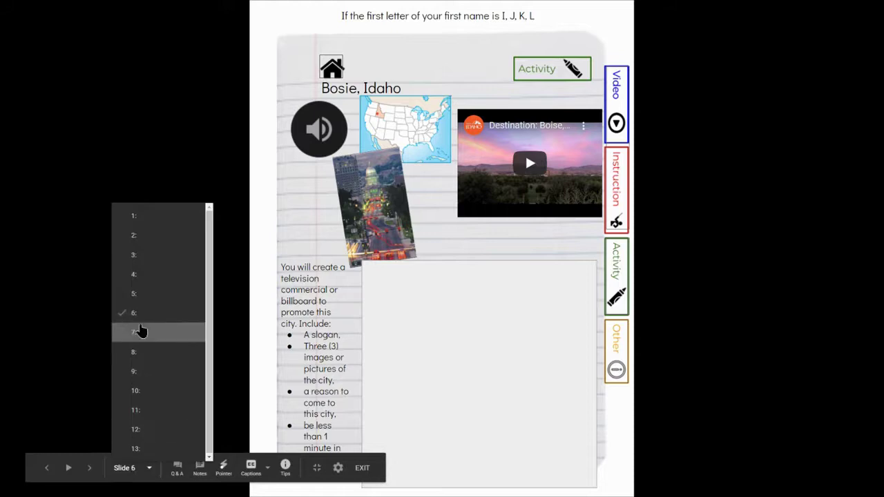
# Step: Jump to slide 7, Seattle, and skip its audio ahead to about 2:00
pyautogui.click(140, 329)
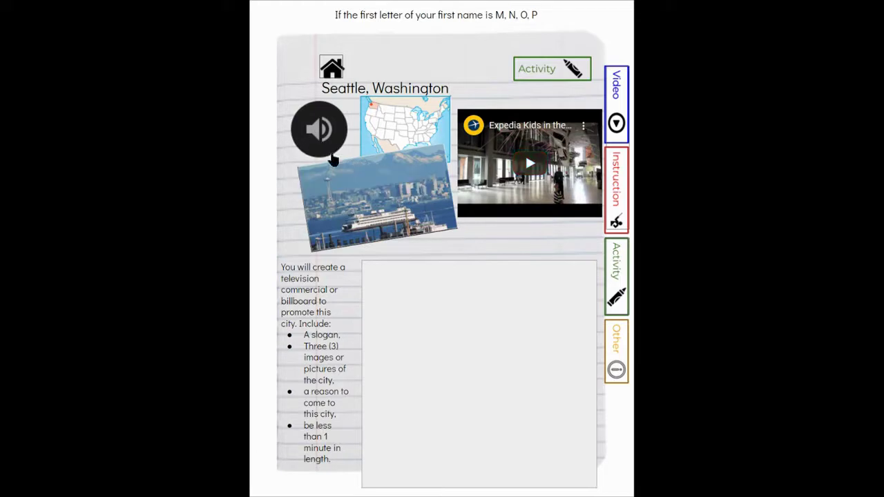
pyautogui.moveTo(309, 172)
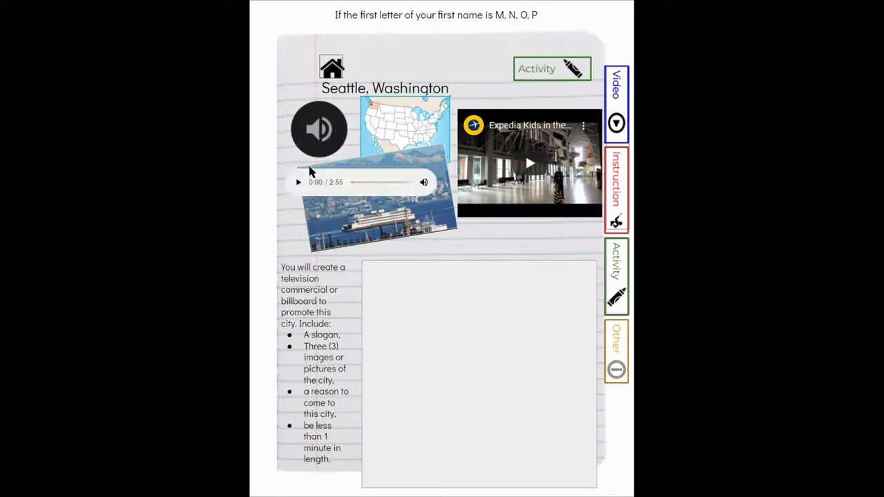
pyautogui.click(408, 182)
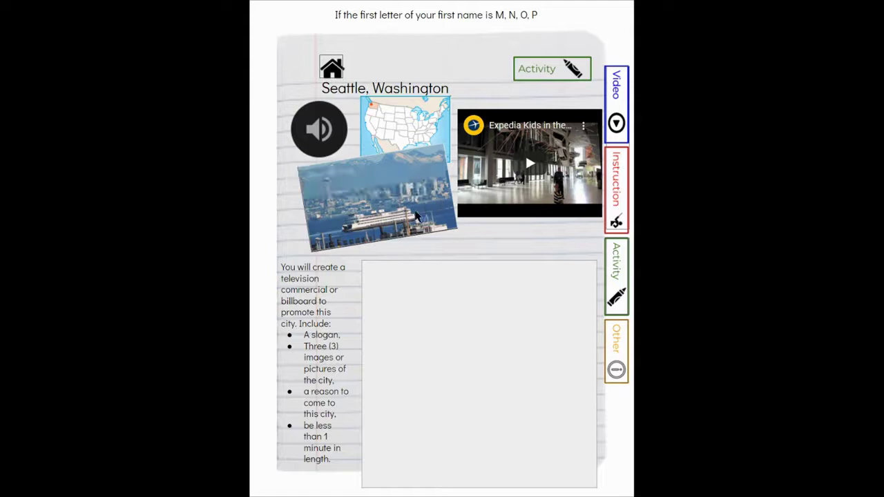
# Step: Go to slide 8, Portland, Oregon, then slide 9, San Jose, California
pyautogui.moveTo(139, 463)
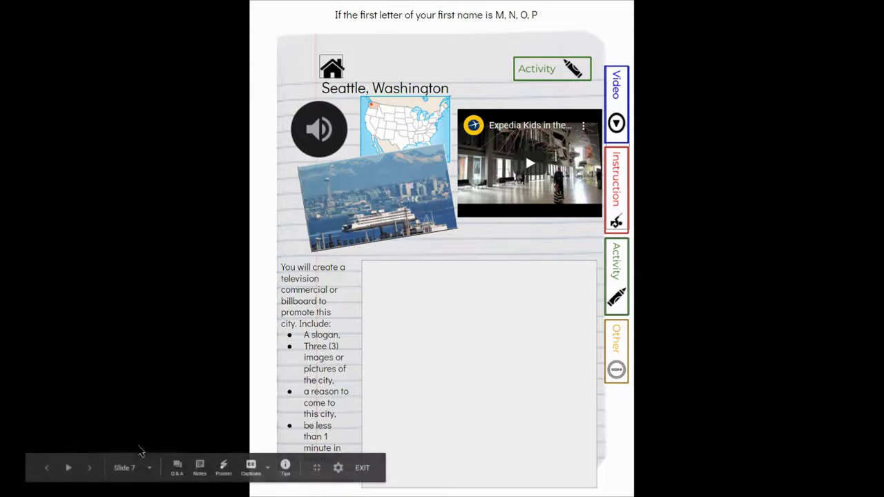
pyautogui.click(149, 469)
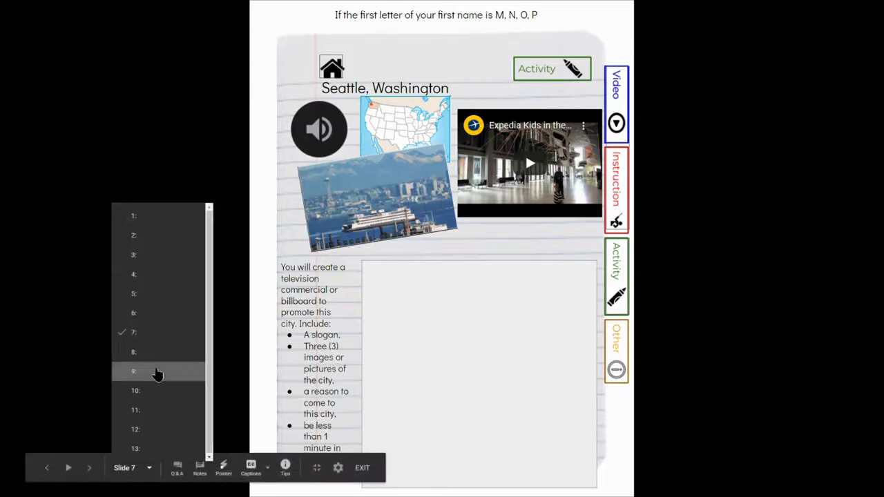
pyautogui.click(160, 353)
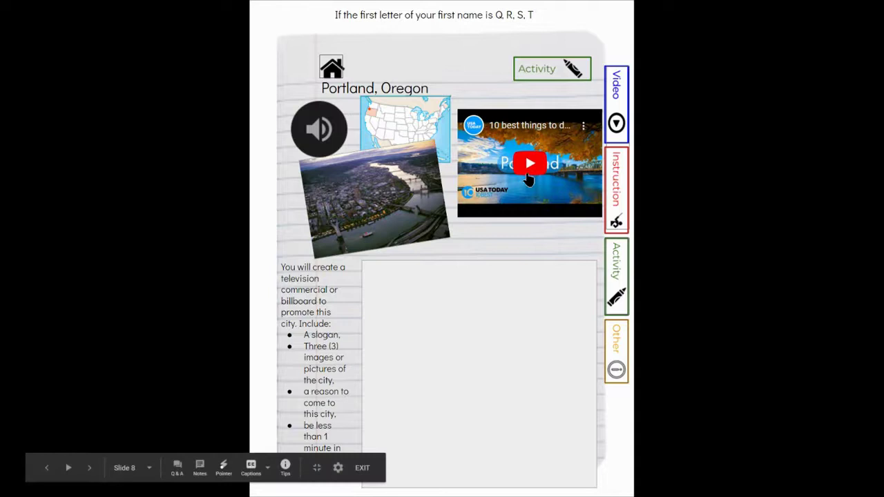
pyautogui.moveTo(320, 131)
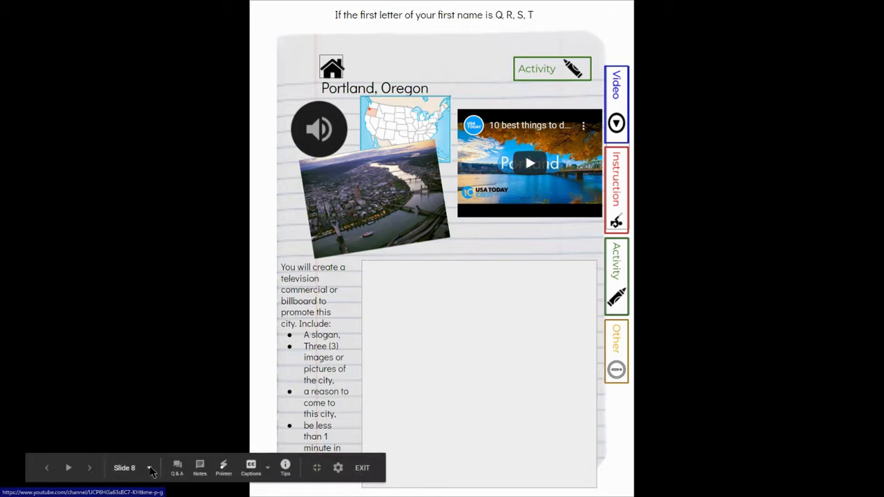
pyautogui.click(150, 469)
pyautogui.click(167, 381)
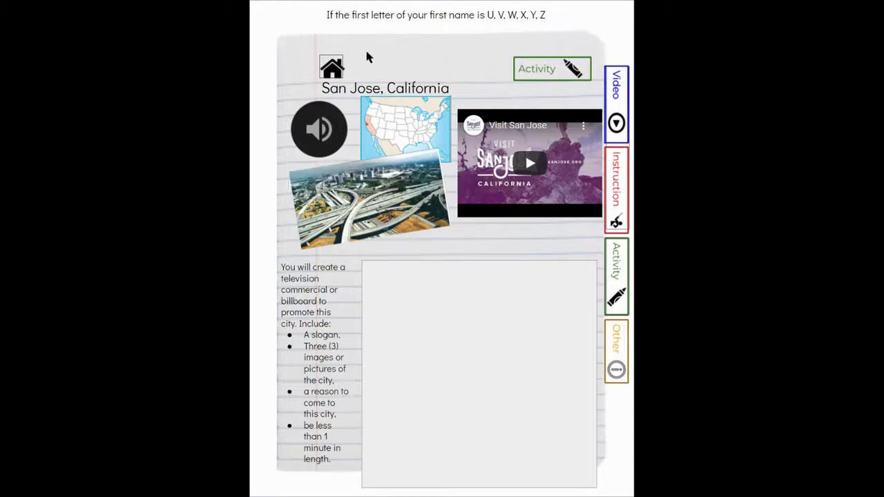
# Step: Bring up the presenter toolbar on slide 9, San Jose
pyautogui.moveTo(314, 142)
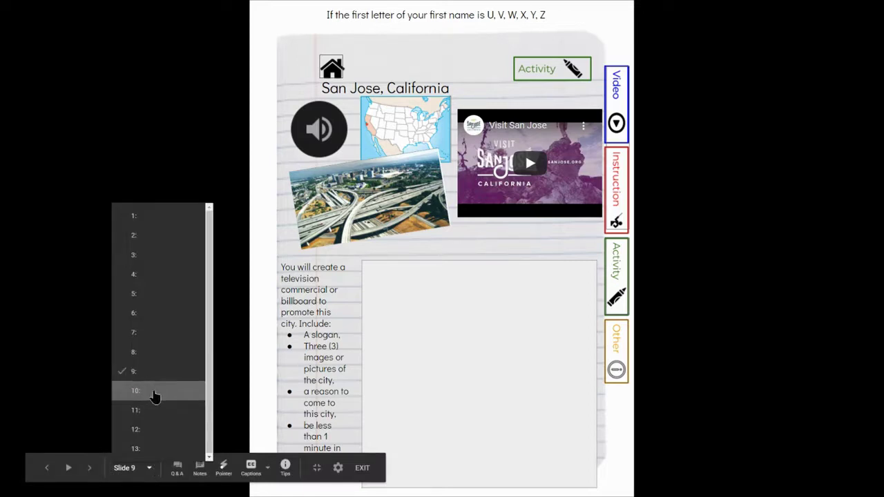
# Step: Jump to slide 10, Las Vegas, Nevada, and reopen the slide-number list
pyautogui.click(155, 392)
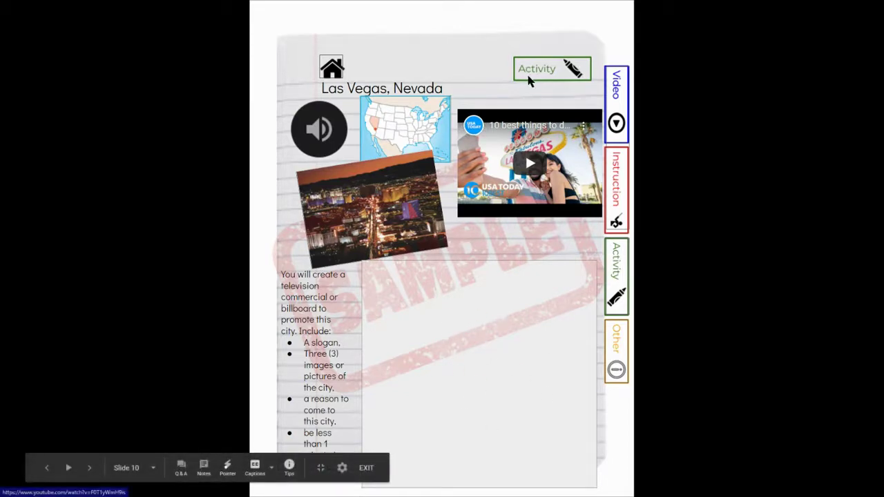
pyautogui.click(153, 468)
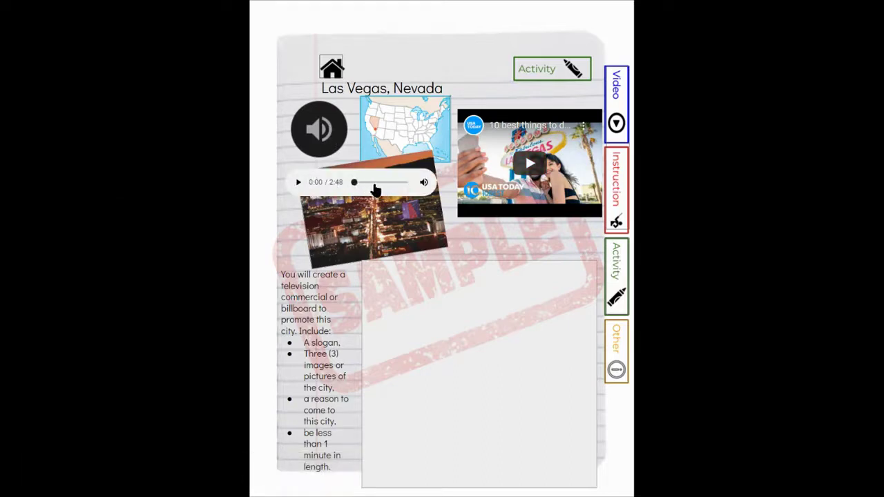
pyautogui.moveTo(158, 473)
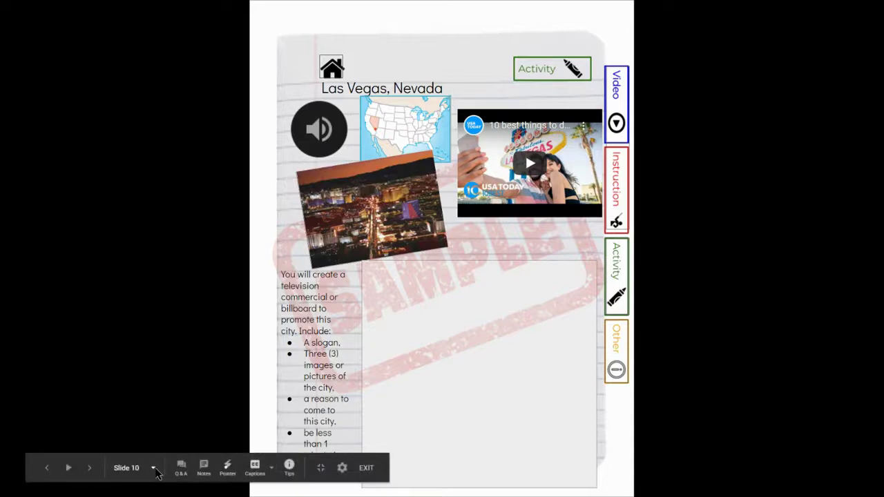
pyautogui.click(155, 470)
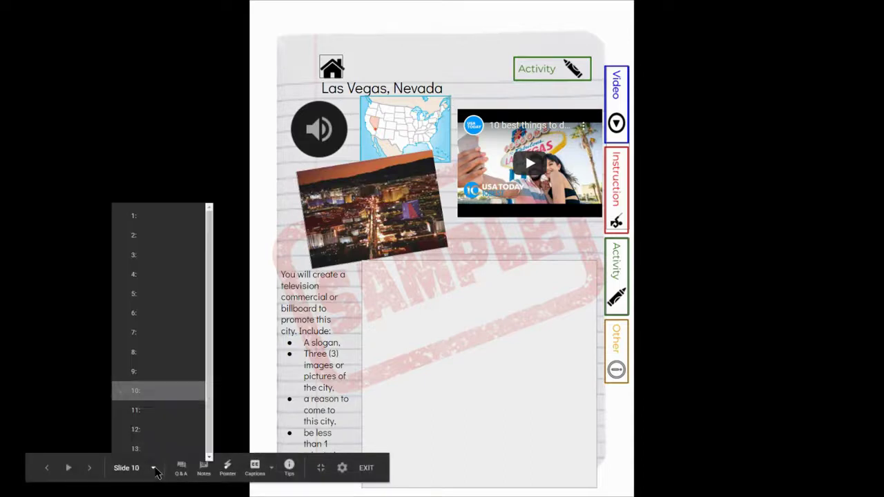
pyautogui.click(160, 415)
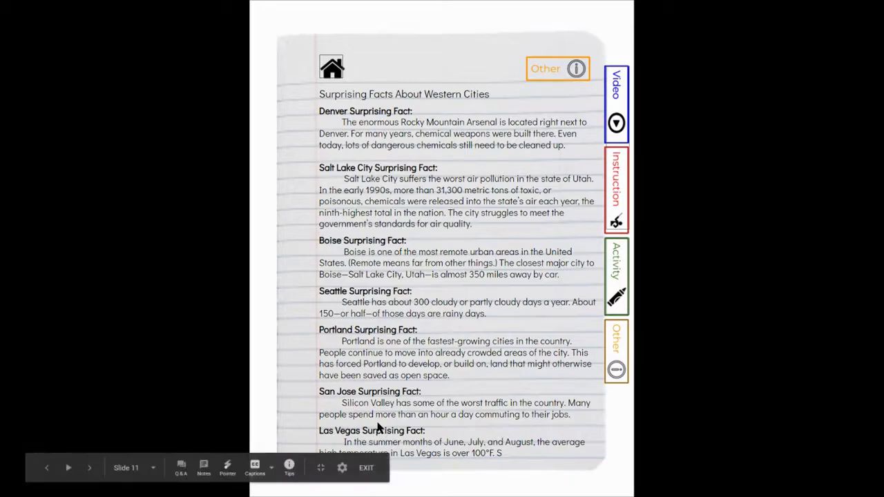
pyautogui.click(153, 470)
pyautogui.click(156, 434)
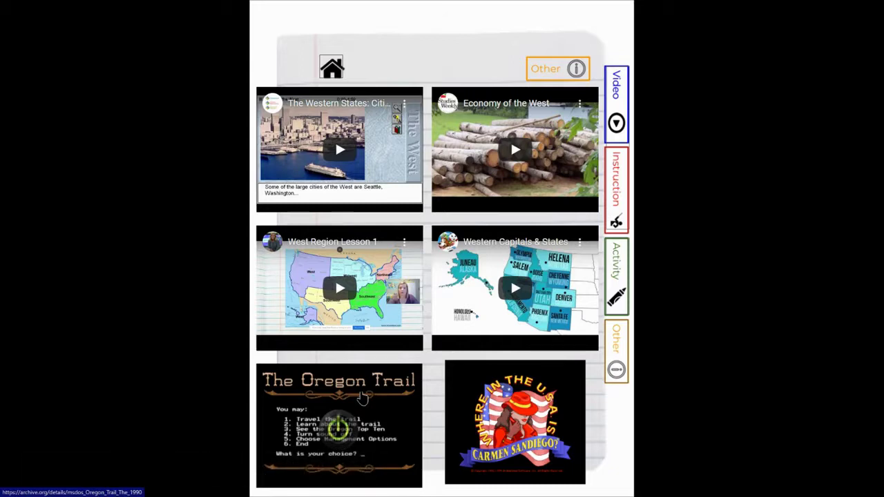
pyautogui.moveTo(346, 400)
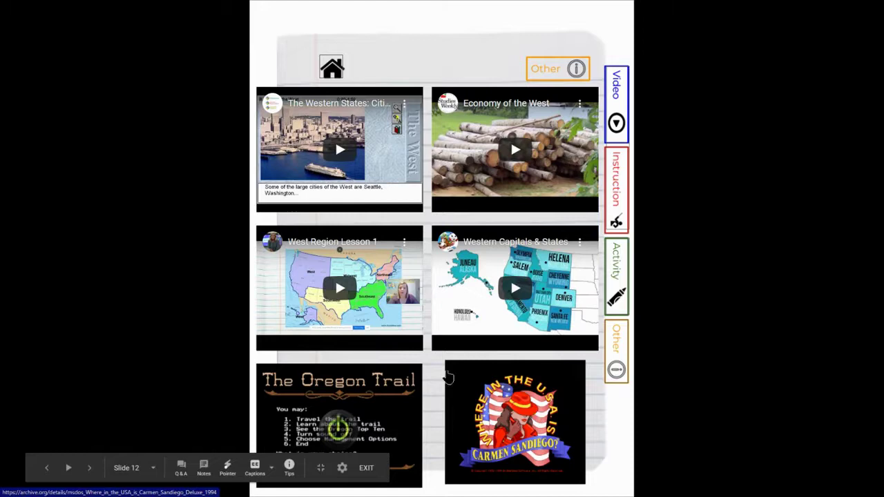
# Step: Jump to slide 9, San Jose, then back to slide 10, Las Vegas, and press F11
pyautogui.click(154, 469)
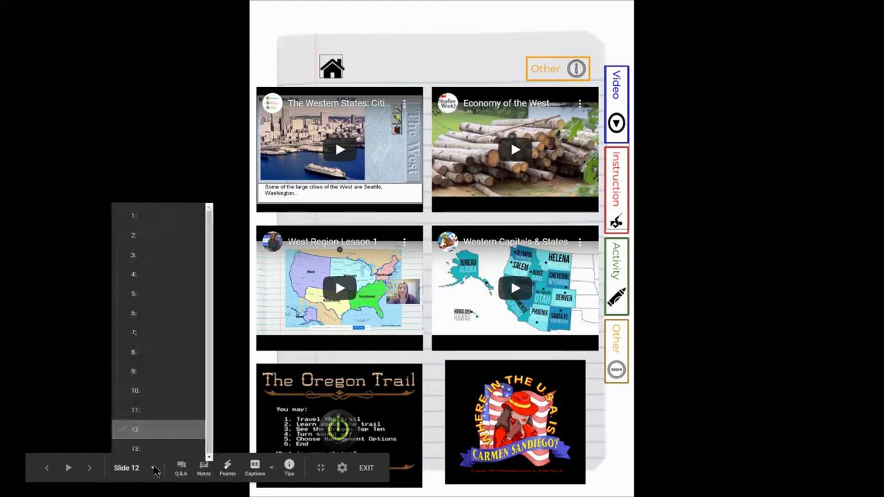
pyautogui.click(135, 372)
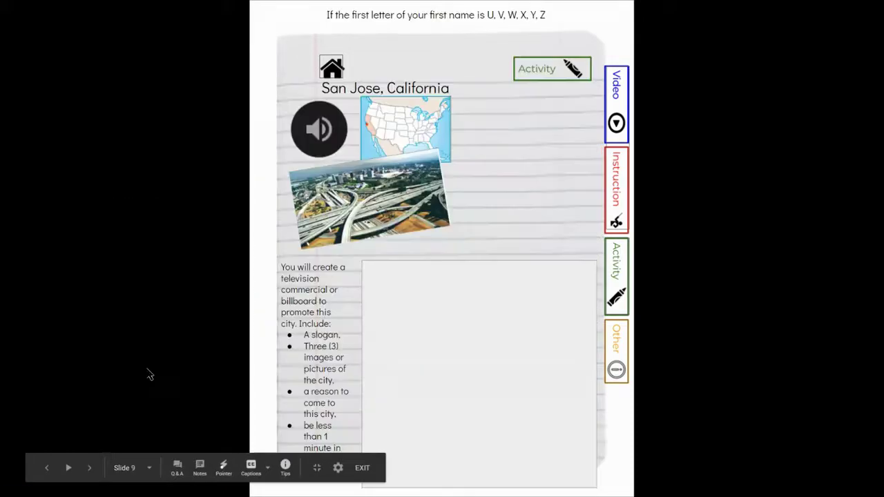
pyautogui.click(152, 469)
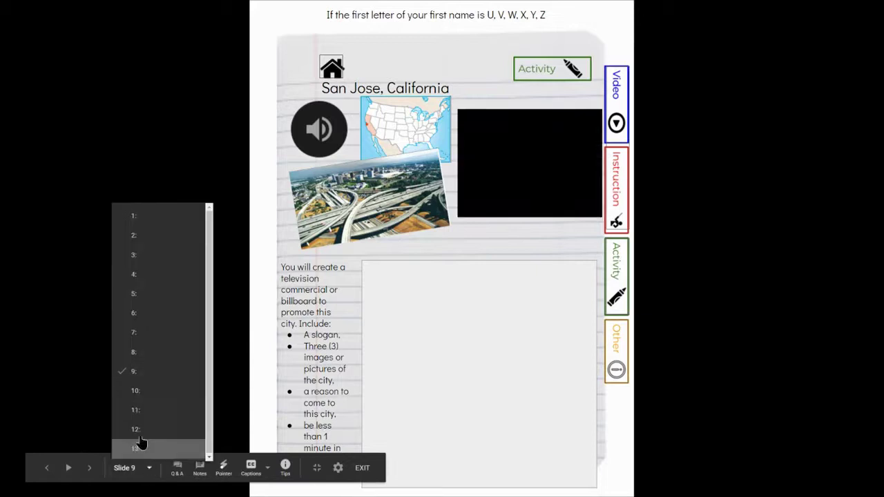
pyautogui.click(137, 391)
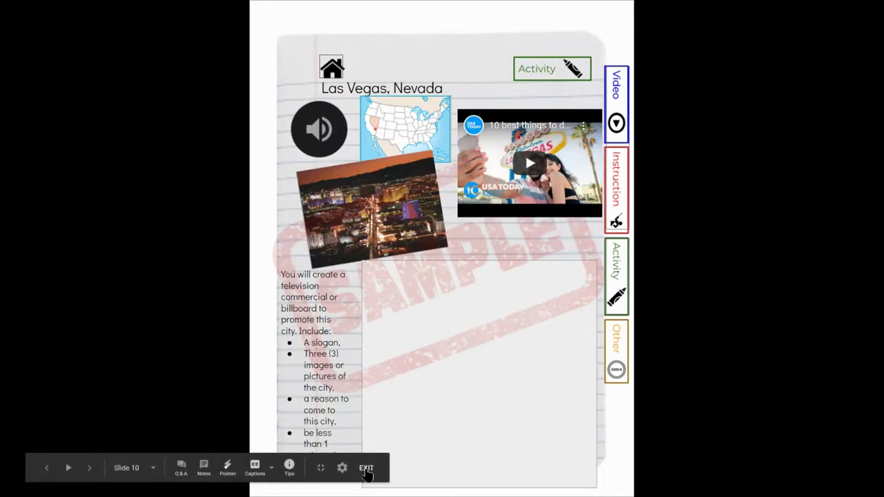
pyautogui.press('F11')
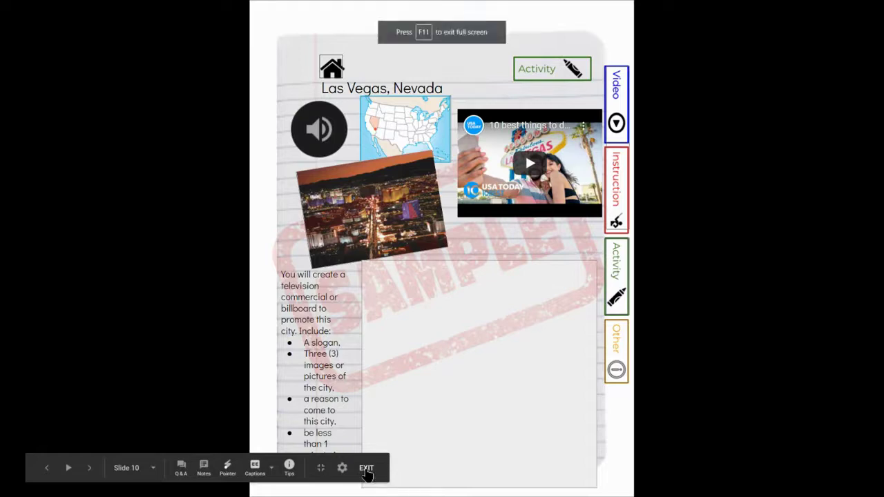
# Step: Exit the slideshow and select the empty activity box on the Las Vegas slide
pyautogui.click(366, 469)
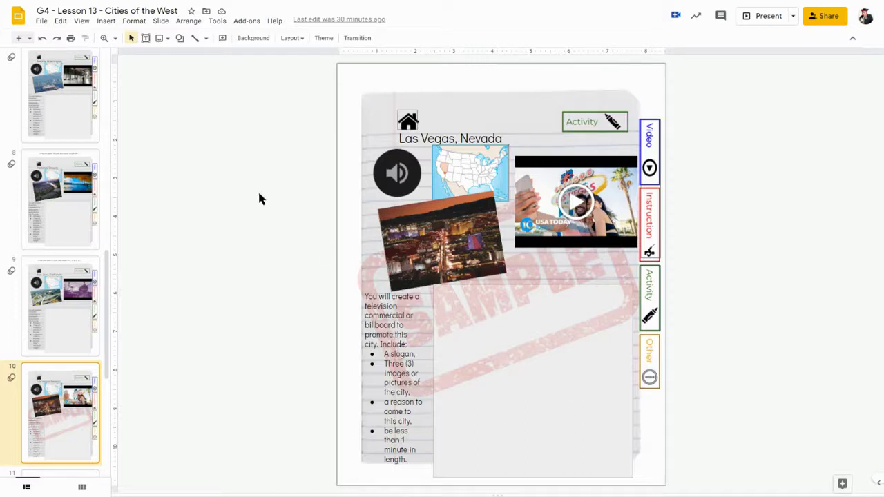
pyautogui.click(549, 401)
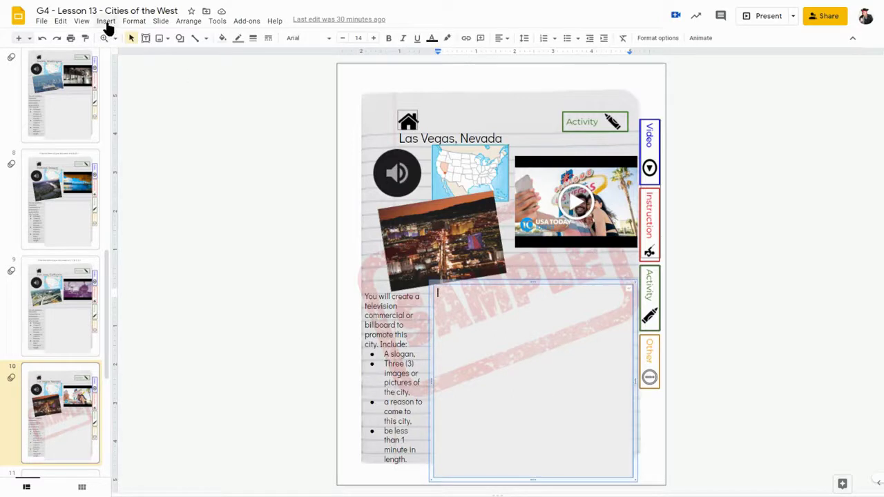
# Step: Insert 'Las Vegas, Nevada Comerical.mp4' from Google Drive's Recent files onto the slide
pyautogui.click(105, 22)
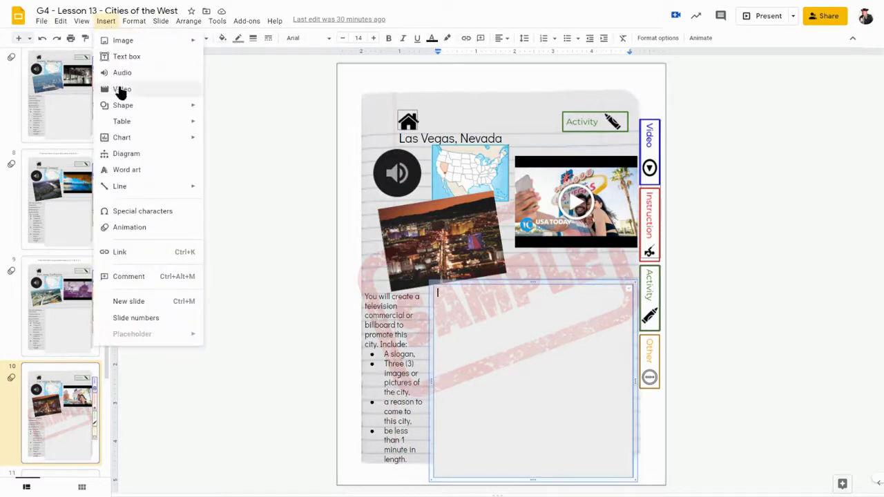
pyautogui.click(120, 90)
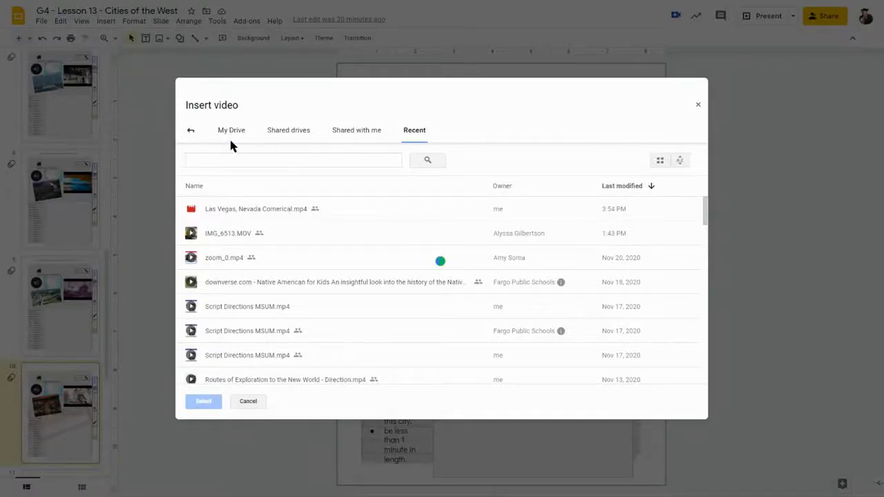
pyautogui.click(190, 135)
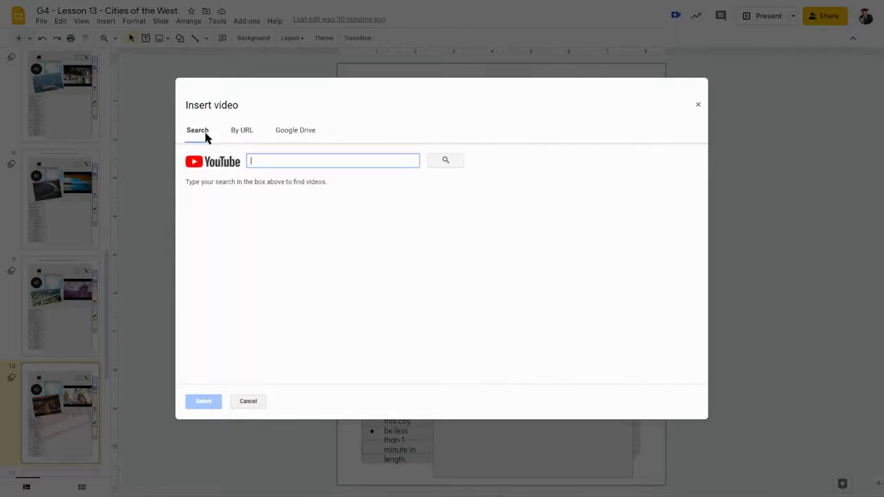
pyautogui.click(243, 135)
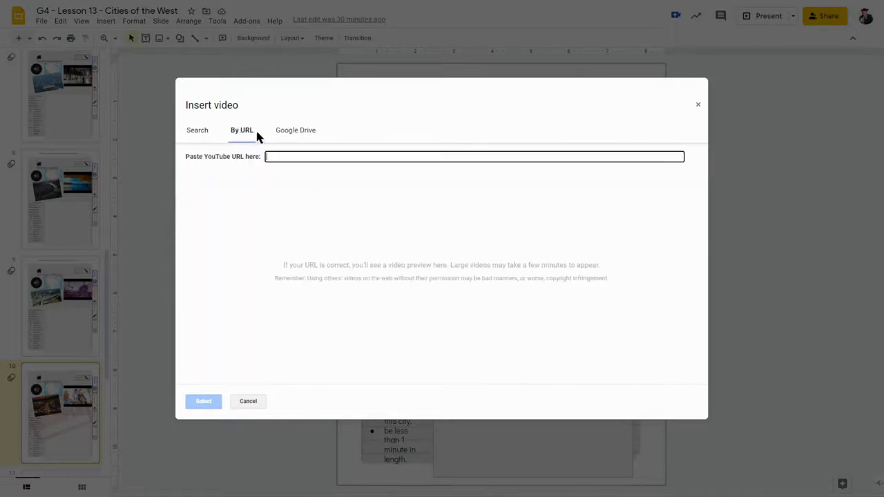
pyautogui.click(291, 135)
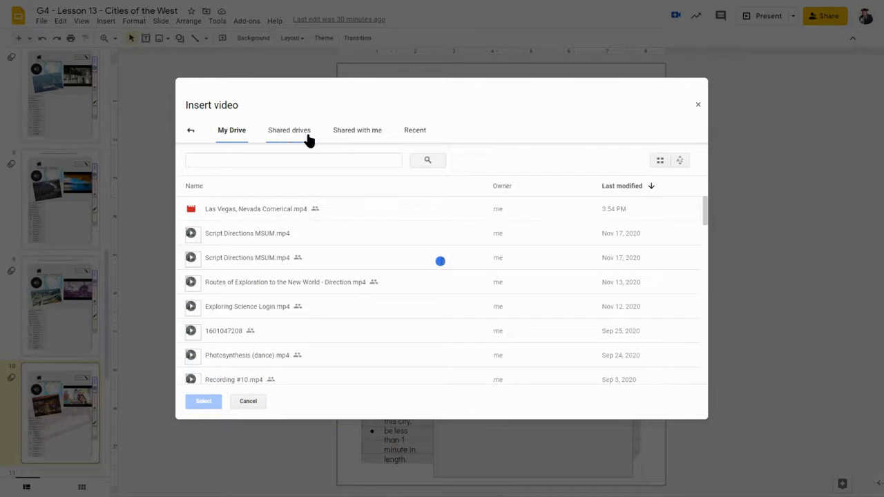
pyautogui.click(412, 132)
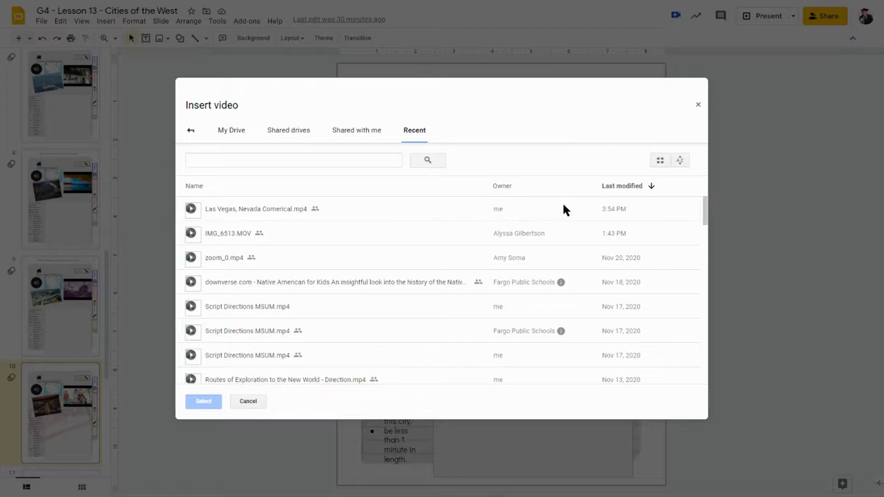
pyautogui.click(233, 216)
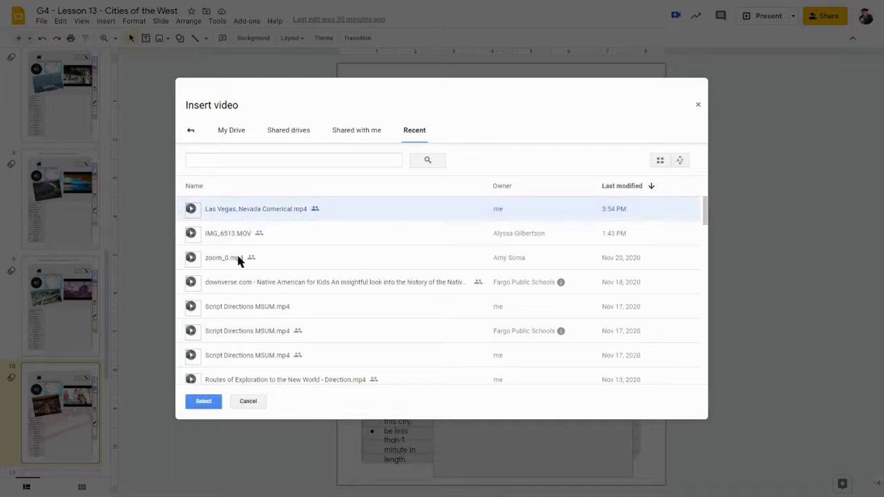
pyautogui.click(203, 402)
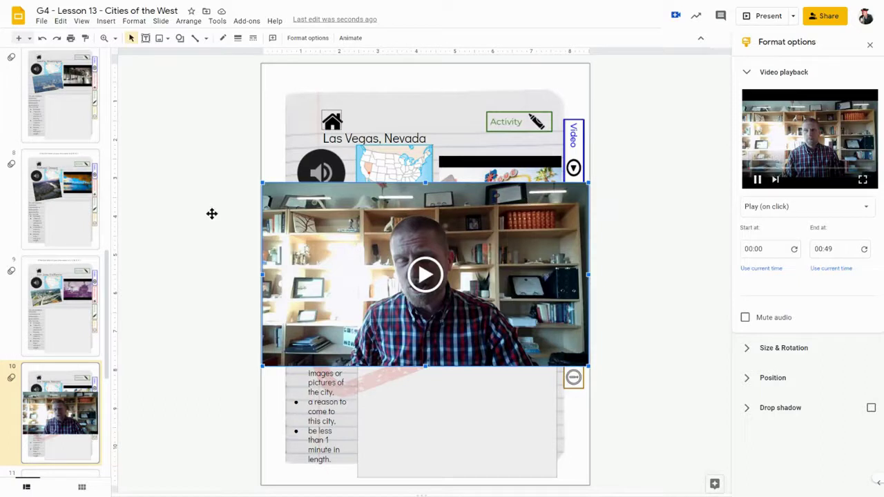
# Step: Pause the preview, shrink the commercial video, and fit it across the empty activity box
pyautogui.click(758, 181)
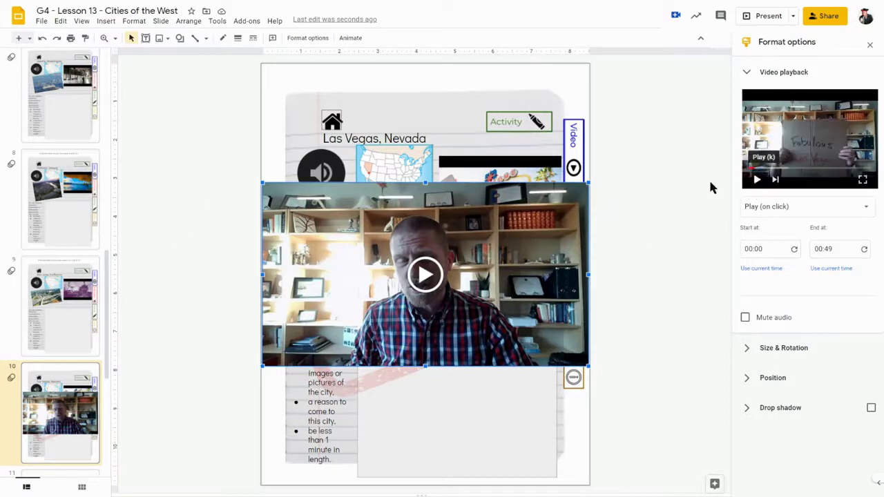
pyautogui.moveTo(262, 184); pyautogui.dragTo(344, 233)
pyautogui.moveTo(488, 261); pyautogui.dragTo(525, 377)
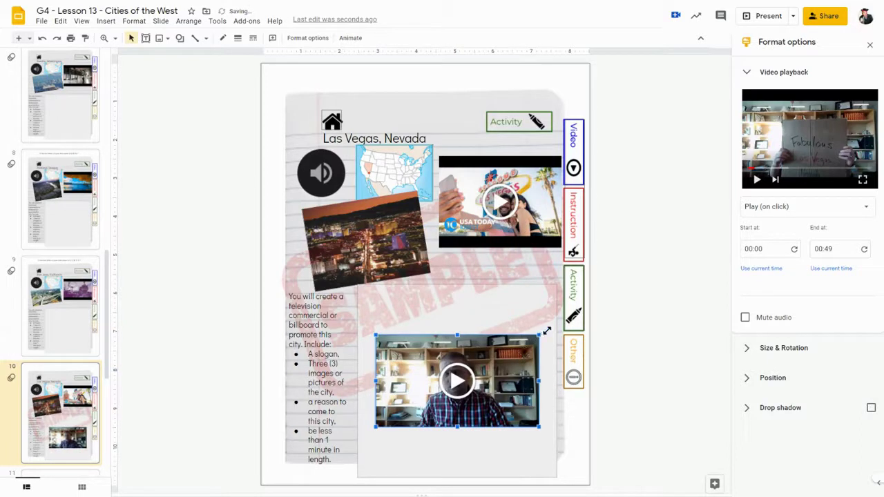
pyautogui.moveTo(551, 329); pyautogui.dragTo(558, 324)
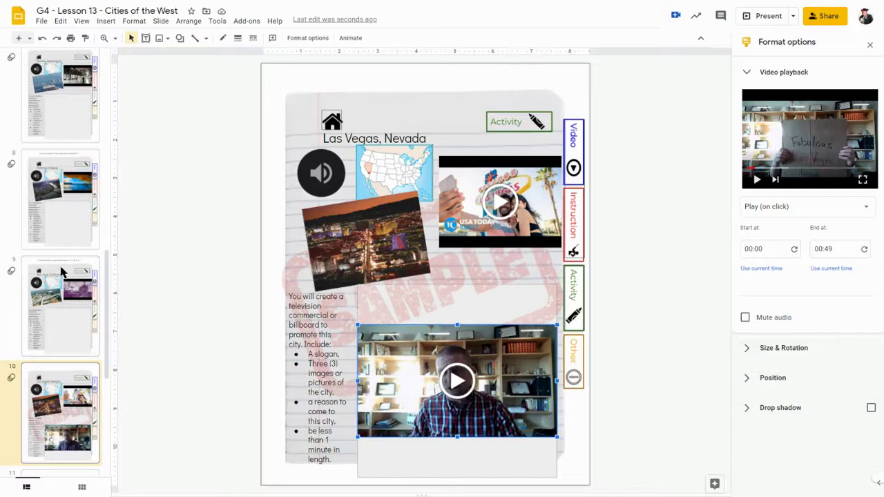
# Step: On slide 9 (San Jose), highlight the heading's letter list through Z, then deselect
pyautogui.click(61, 271)
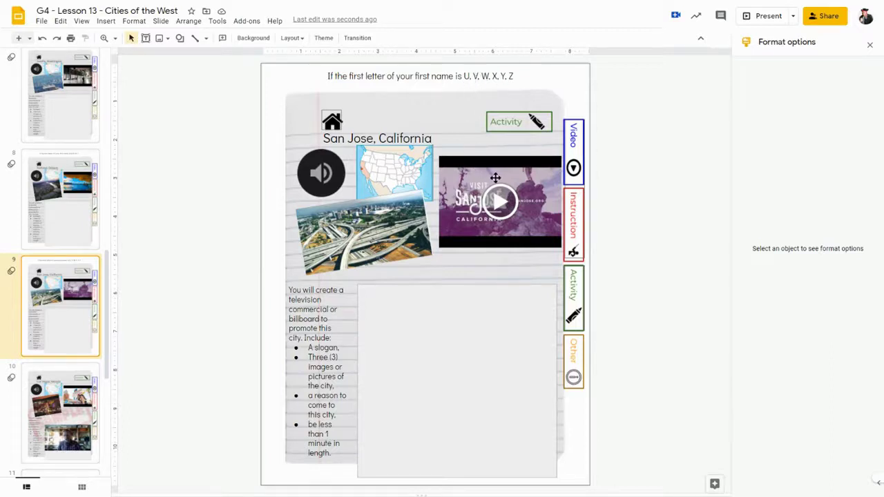
pyautogui.moveTo(323, 171)
pyautogui.moveTo(464, 76); pyautogui.dragTo(516, 76)
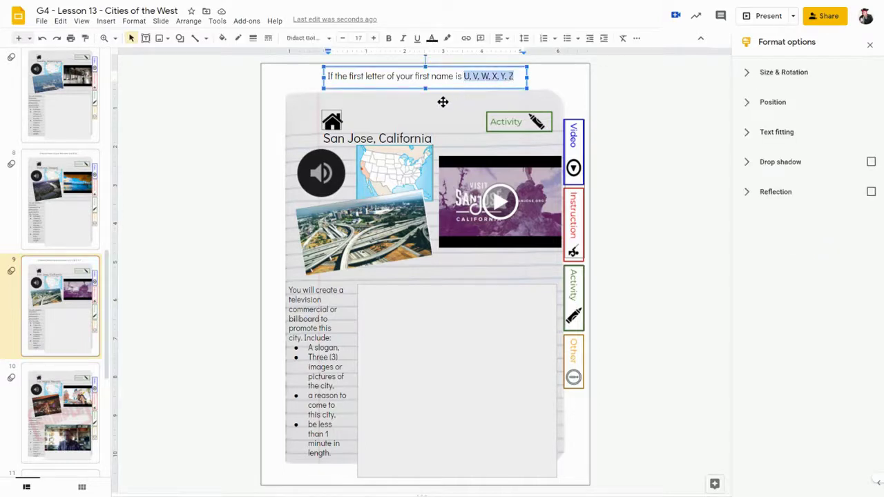
pyautogui.click(442, 101)
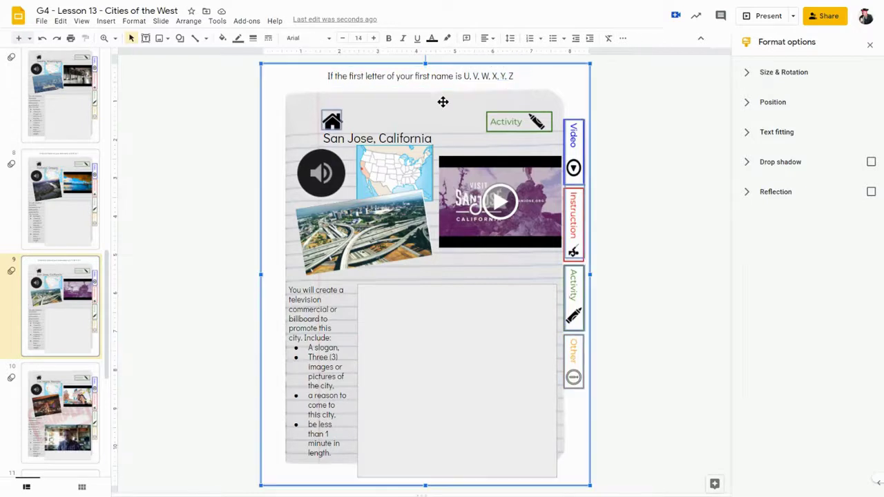
# Step: Step back through slides 8 to 5: Portland, Seattle, Boise and Salt Lake City
pyautogui.click(75, 228)
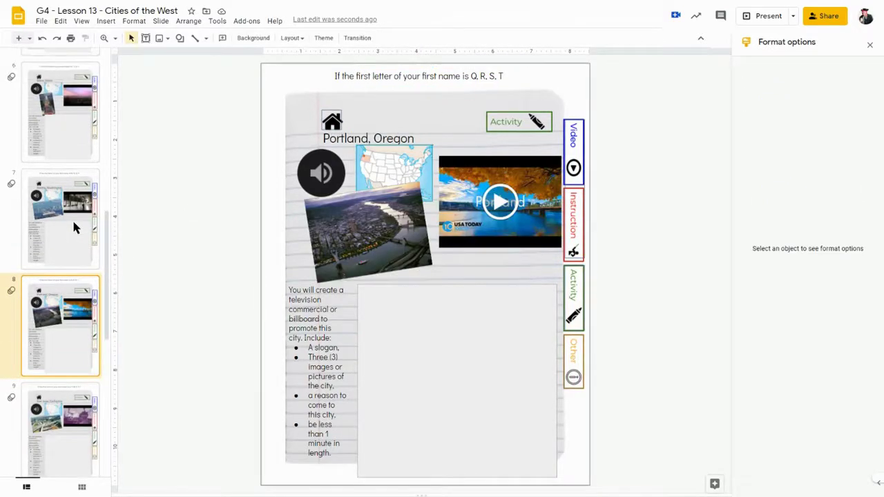
pyautogui.click(75, 228)
pyautogui.scroll(2, 72, 219)
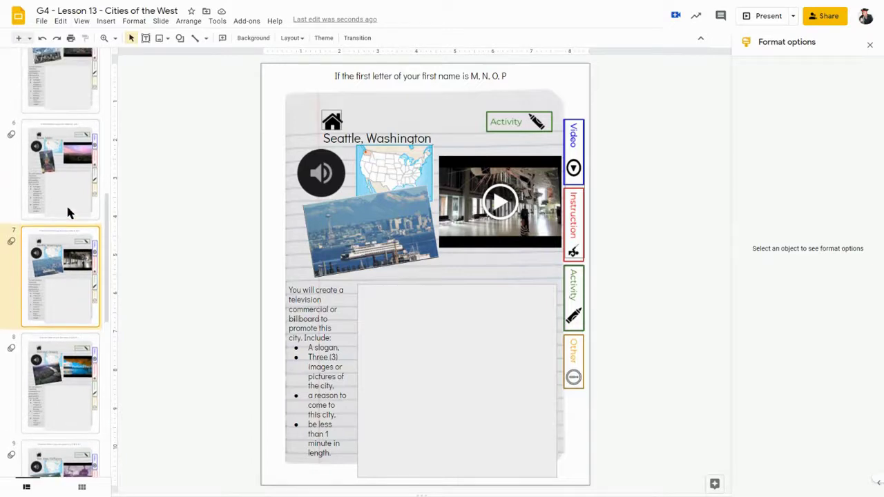
pyautogui.click(66, 203)
pyautogui.scroll(3, 68, 206)
pyautogui.click(66, 207)
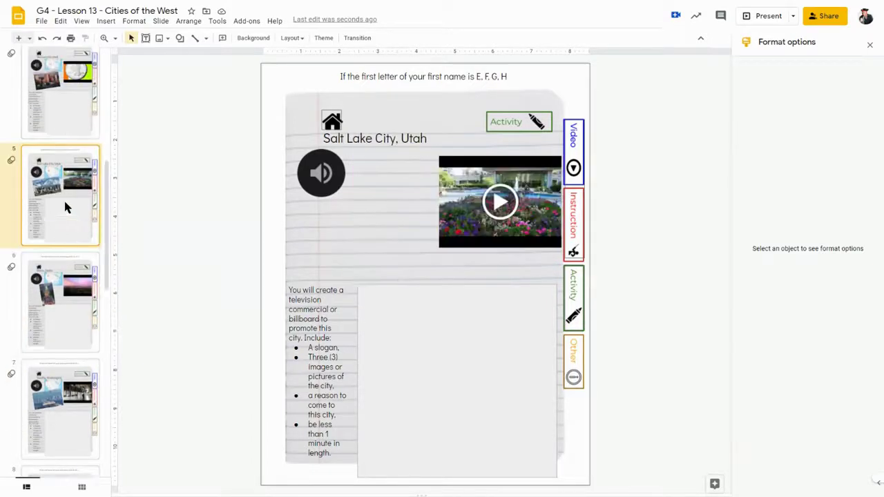
# Step: Continue back through Denver and the West introduction to slide 2's learning target
pyautogui.scroll(3, 65, 204)
pyautogui.click(62, 198)
pyautogui.scroll(3, 62, 195)
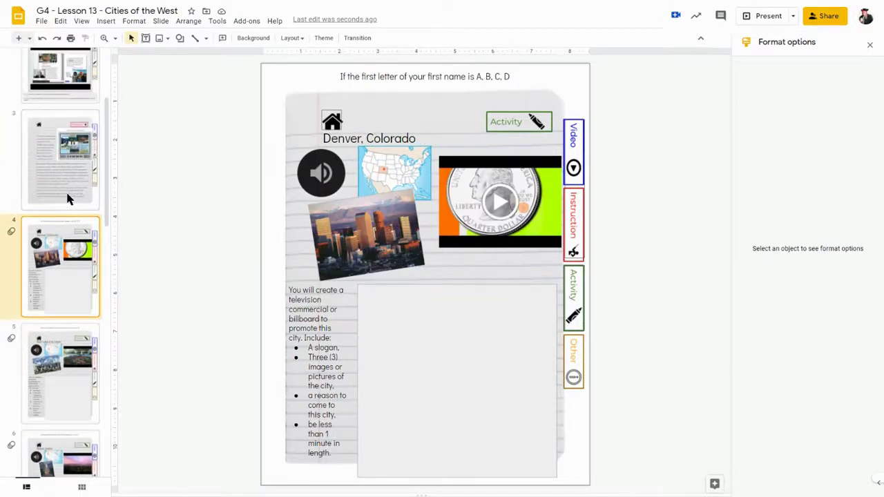
pyautogui.click(67, 199)
pyautogui.scroll(3, 67, 199)
pyautogui.scroll(1, 67, 199)
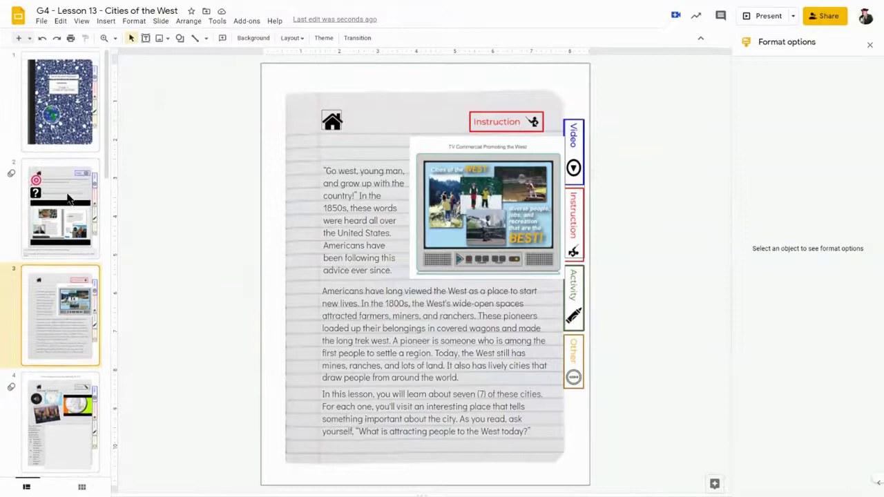
pyautogui.click(78, 195)
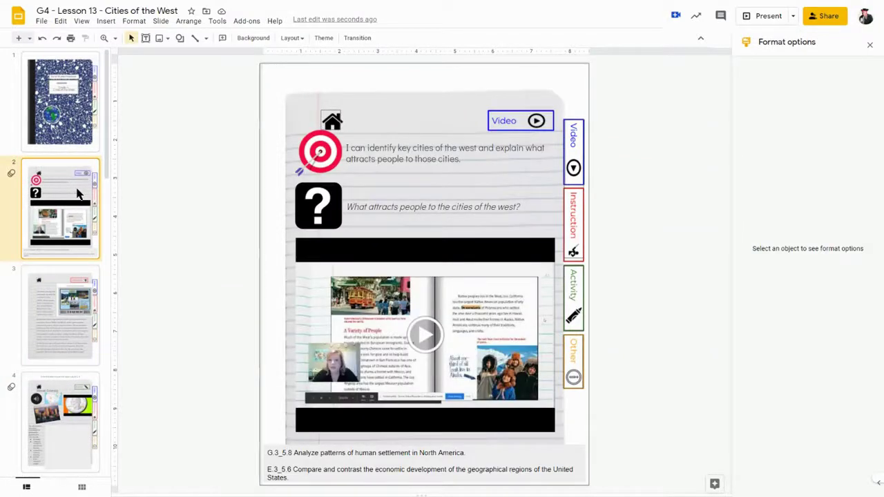